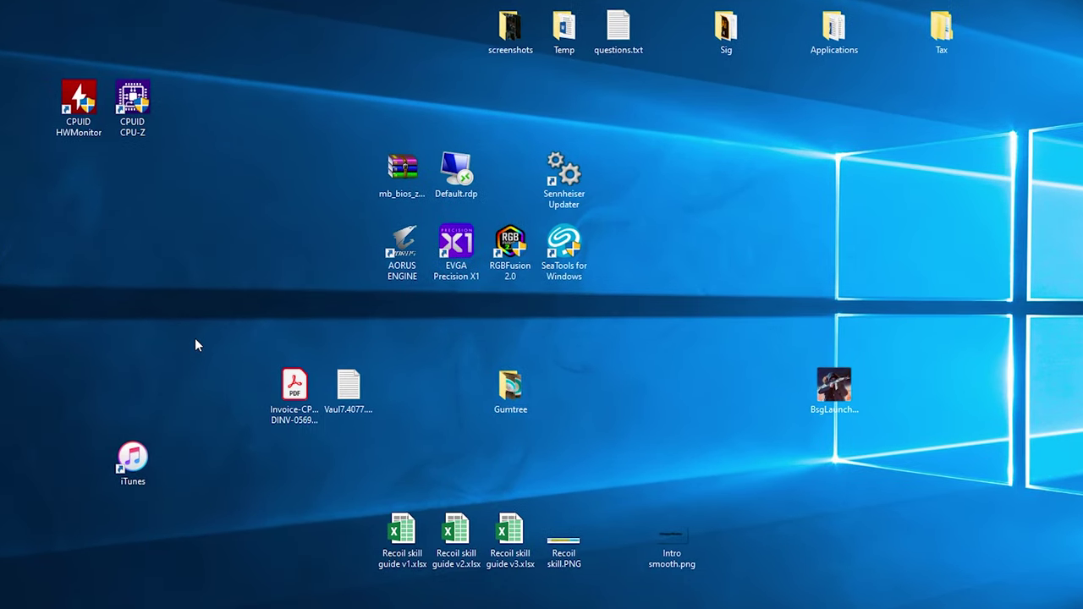
- Open the NVIDIA Control Panel and bring up the program-specific 3D settings for Escape From Tarkov
{"action": "right_click", "coordinate": [338, 327]}
{"action": "left_click", "coordinate": [250, 454]}
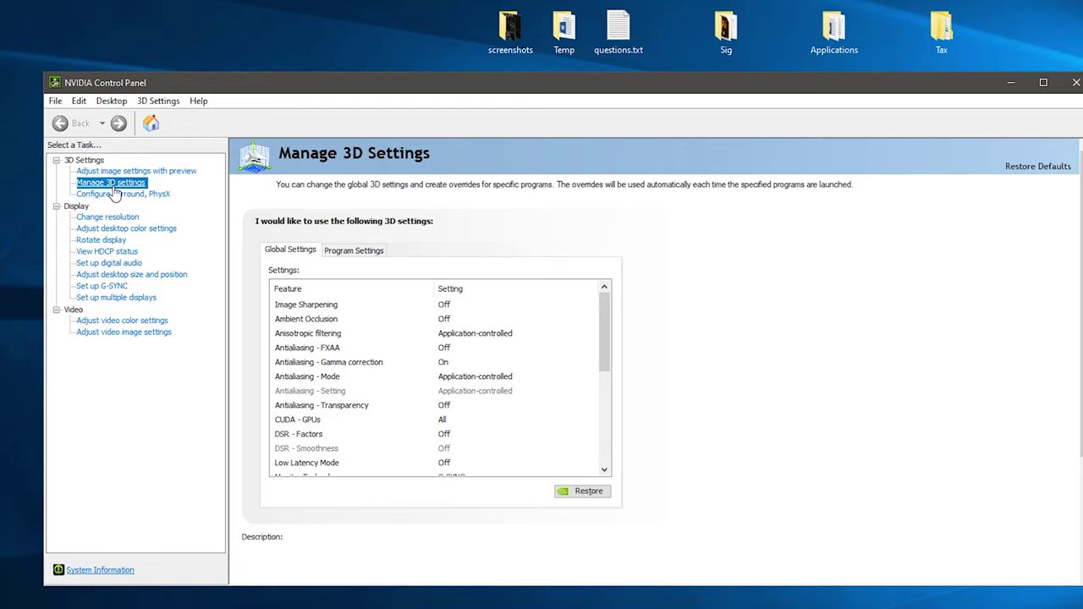
{"action": "left_click", "coordinate": [360, 251]}
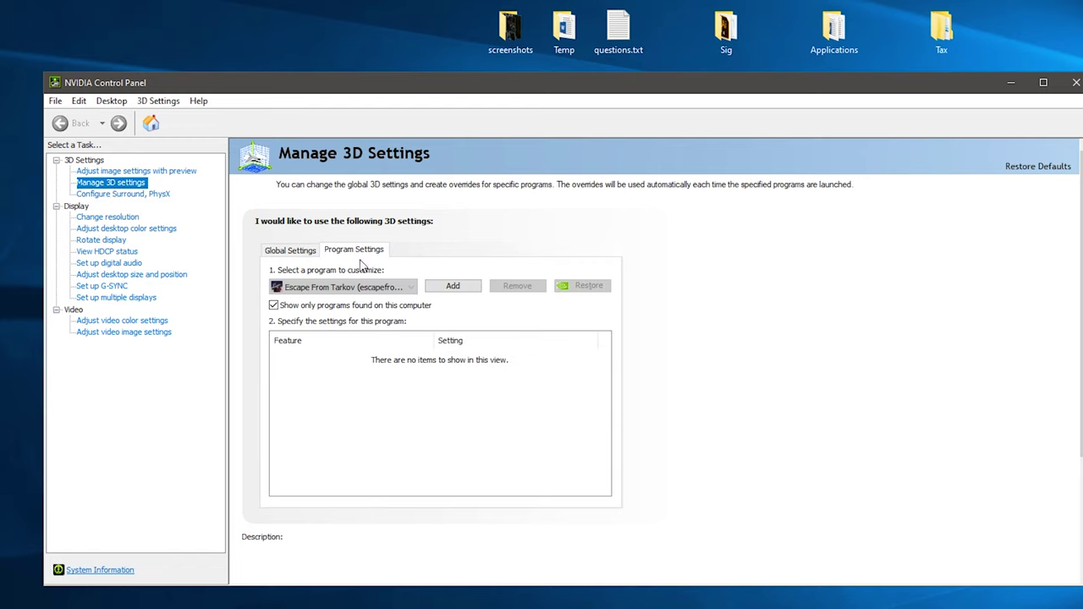
{"action": "left_click", "coordinate": [444, 288]}
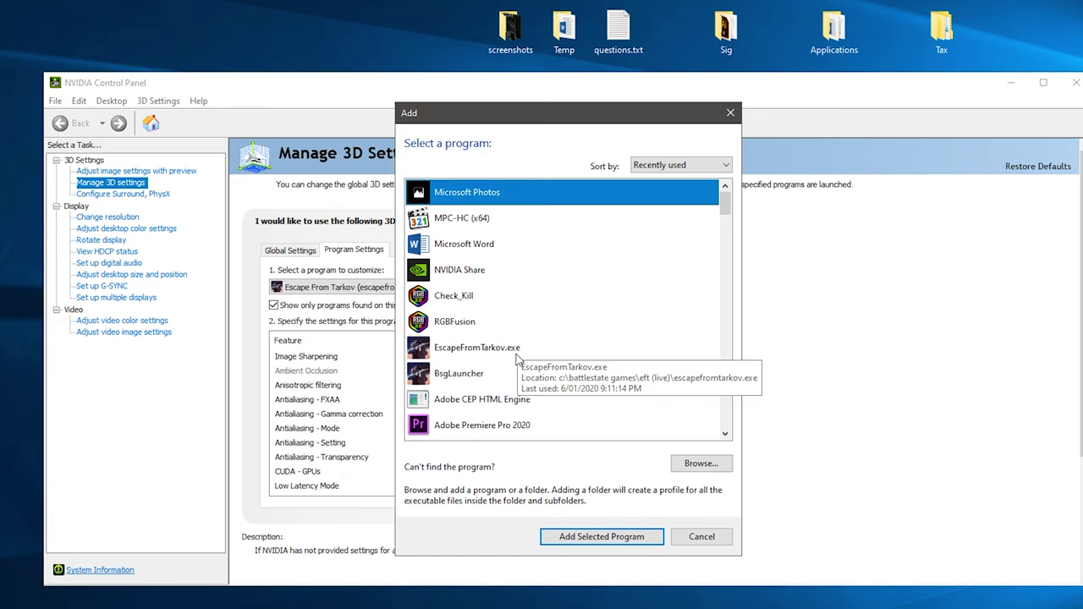
{"action": "left_click", "coordinate": [701, 537]}
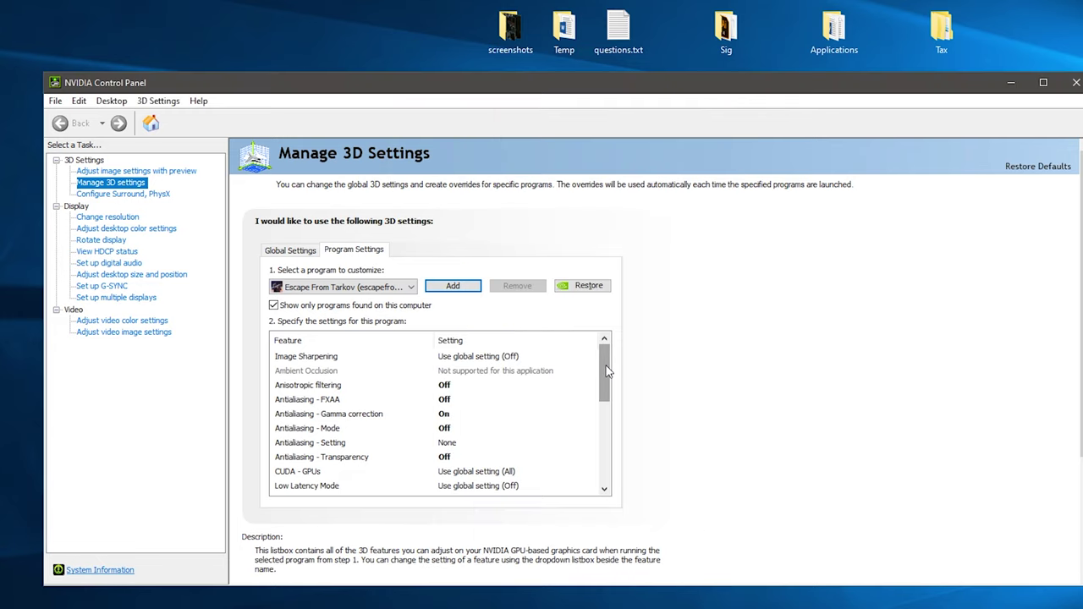
- Examine Escape From Tarkov's 3D settings, from anisotropic filtering and antialiasing through power management, texture filtering and vertical sync
{"action": "left_click_drag", "start_coordinate": [606, 371], "coordinate": [600, 380]}
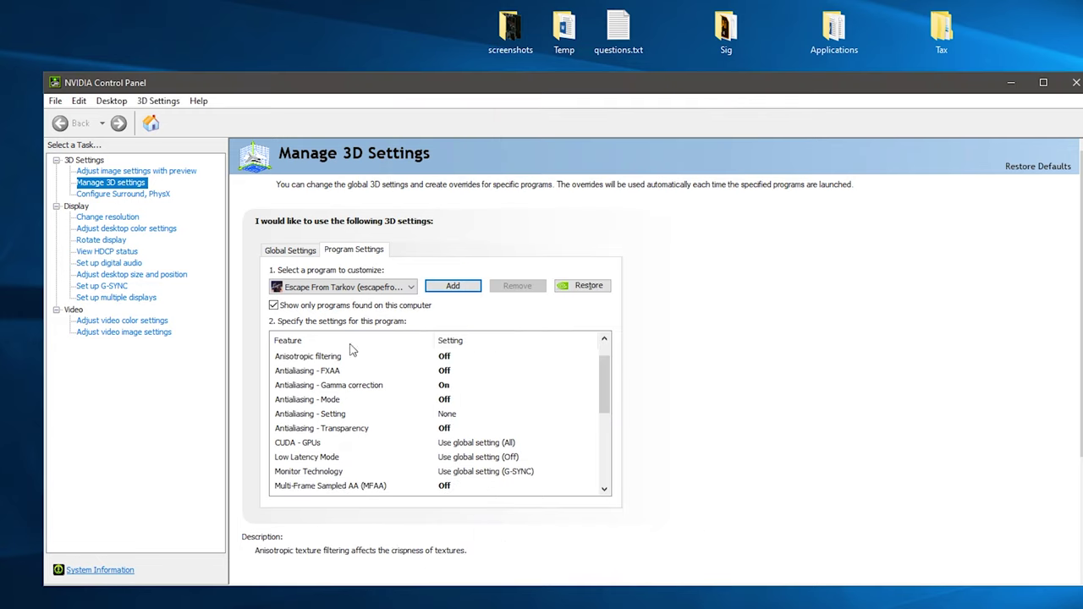
{"action": "mouse_move", "coordinate": [385, 370]}
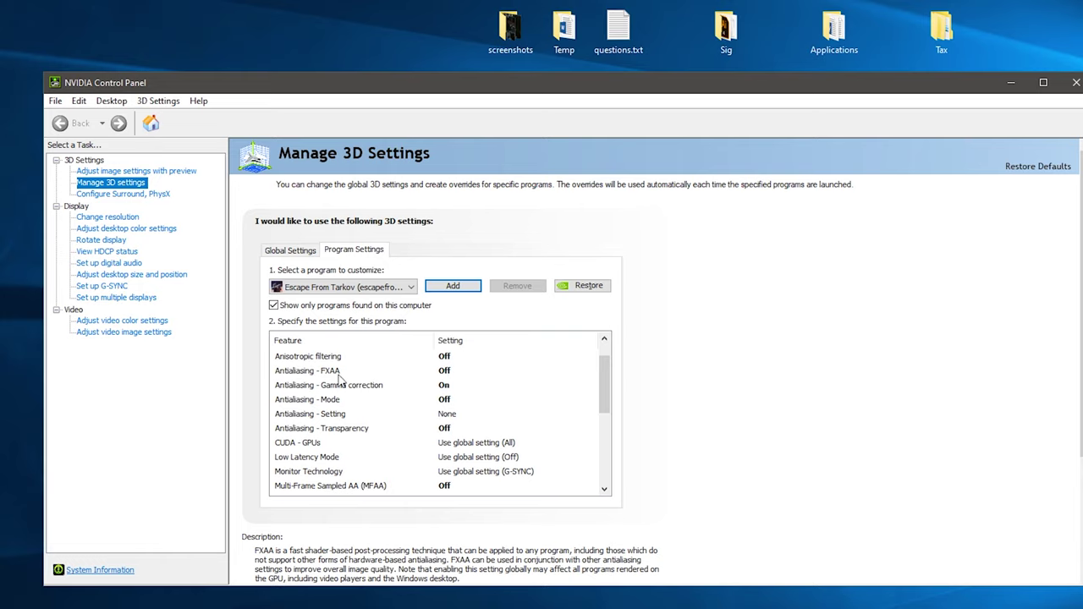
{"action": "mouse_move", "coordinate": [463, 400]}
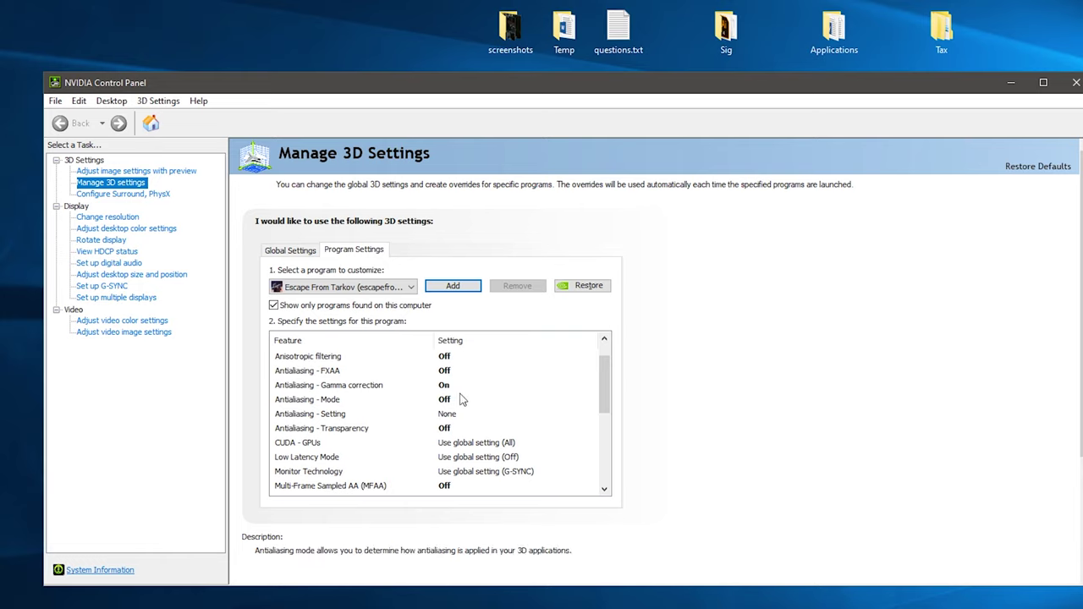
{"action": "mouse_move", "coordinate": [338, 413]}
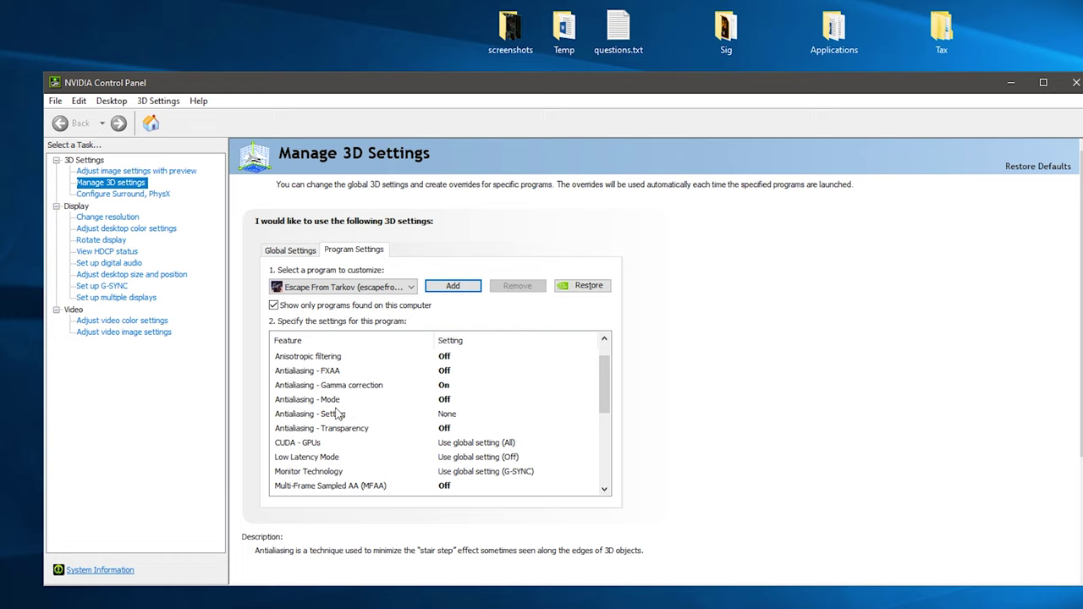
{"action": "mouse_move", "coordinate": [356, 431]}
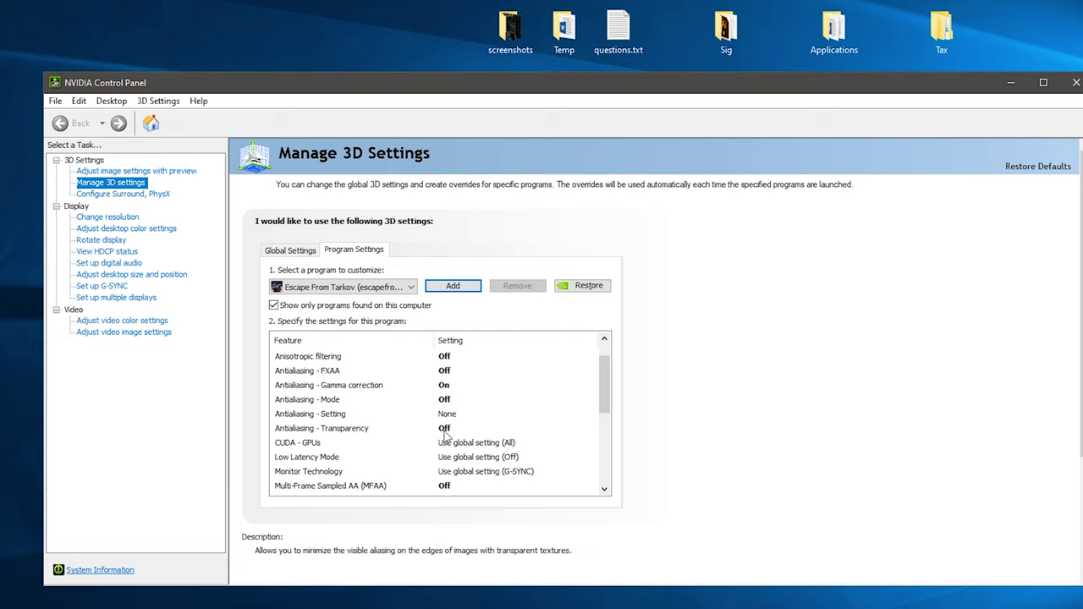
{"action": "left_click_drag", "start_coordinate": [604, 395], "coordinate": [607, 443]}
{"action": "mouse_move", "coordinate": [298, 378]}
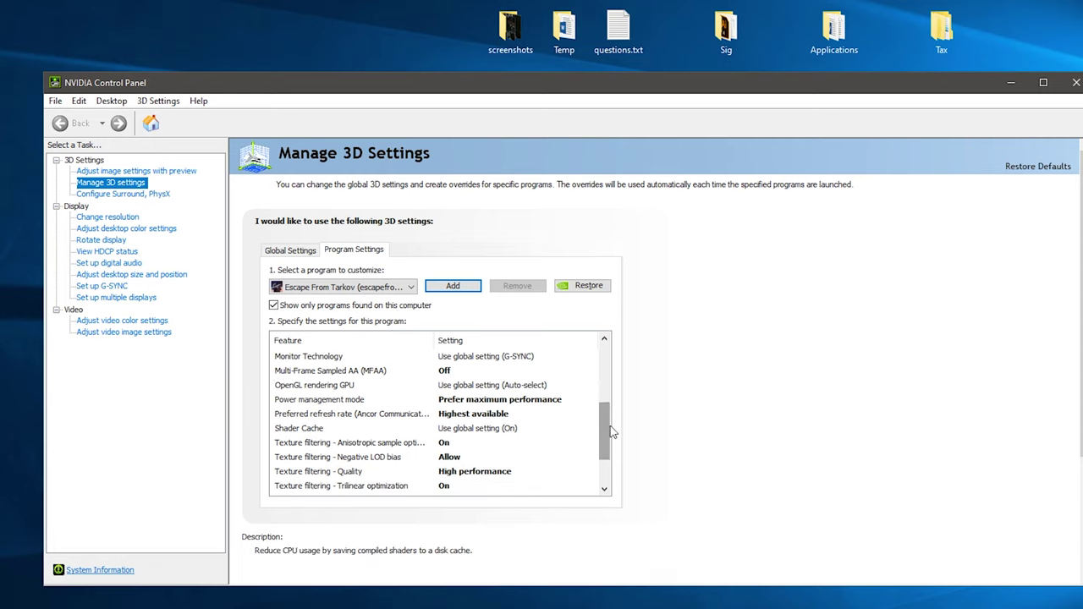
{"action": "scroll", "coordinate": [612, 433], "scroll_direction": "down", "scroll_amount": 1}
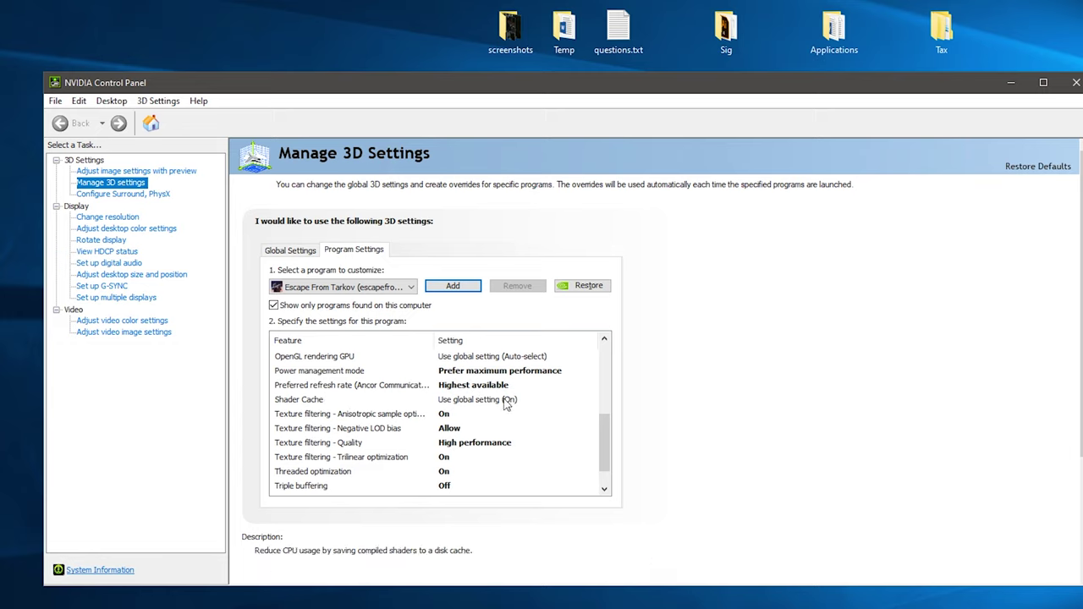
{"action": "scroll", "coordinate": [312, 415], "scroll_direction": "down", "scroll_amount": 1}
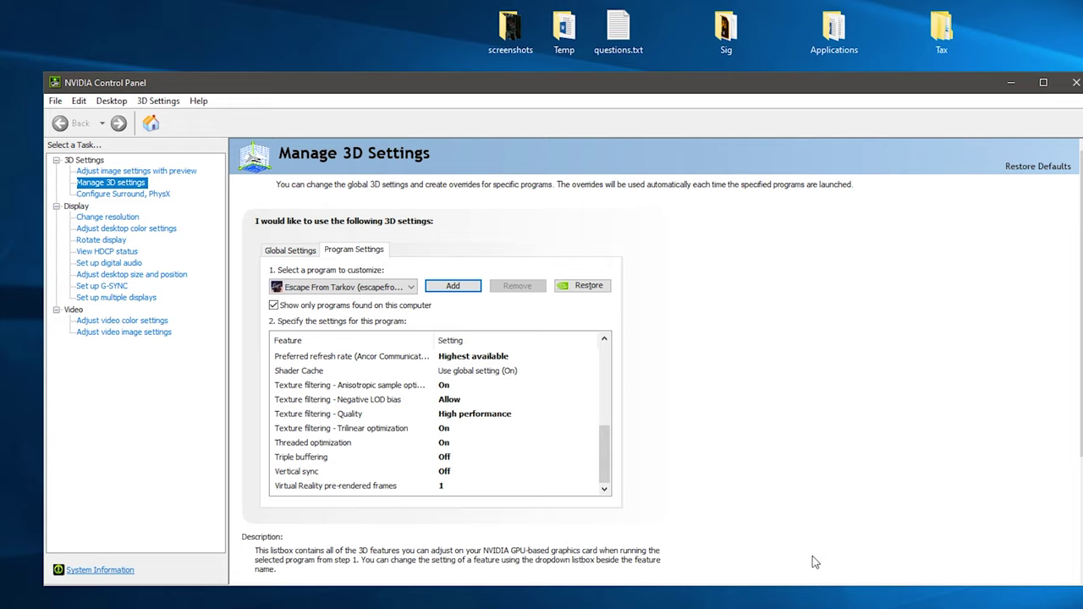
- Make the desktop color settings use NVIDIA settings and set digital vibrance to 70%
{"action": "left_click", "coordinate": [103, 230]}
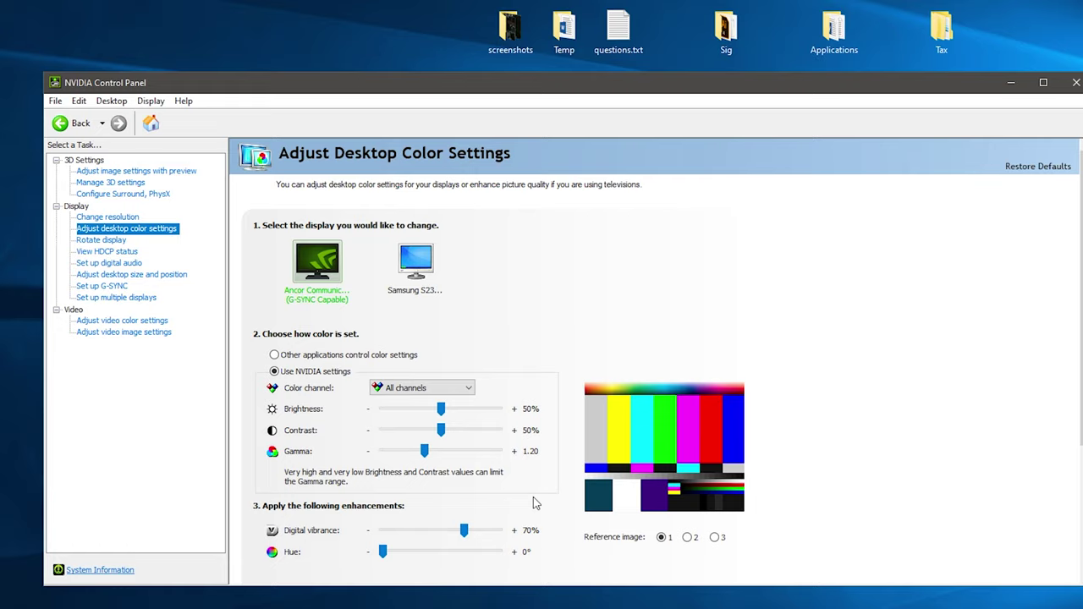
{"action": "left_click", "coordinate": [277, 372]}
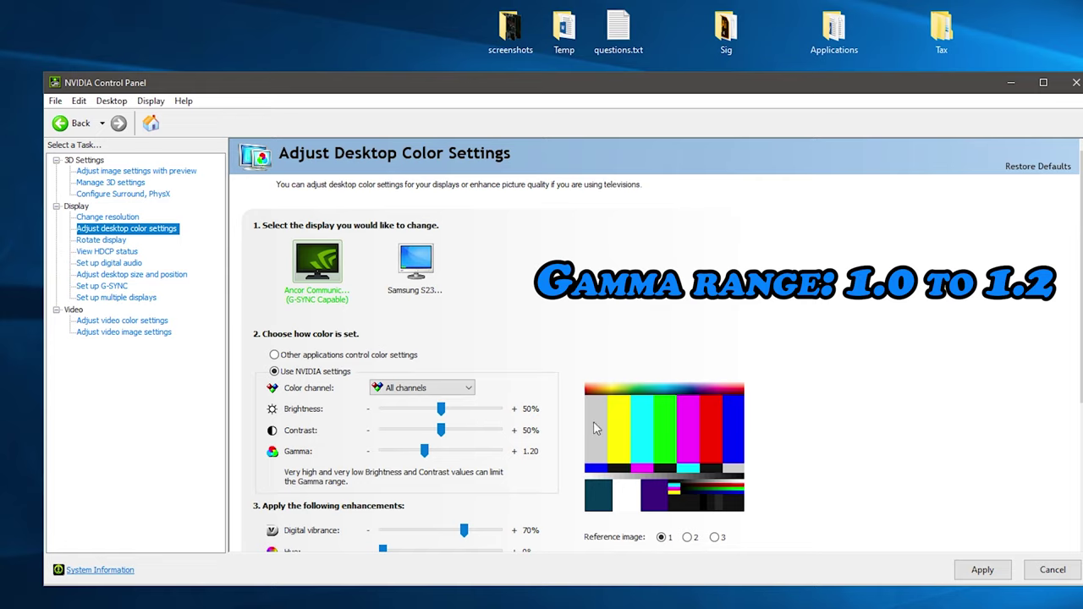
{"action": "scroll", "coordinate": [677, 398], "scroll_direction": "down", "scroll_amount": 1}
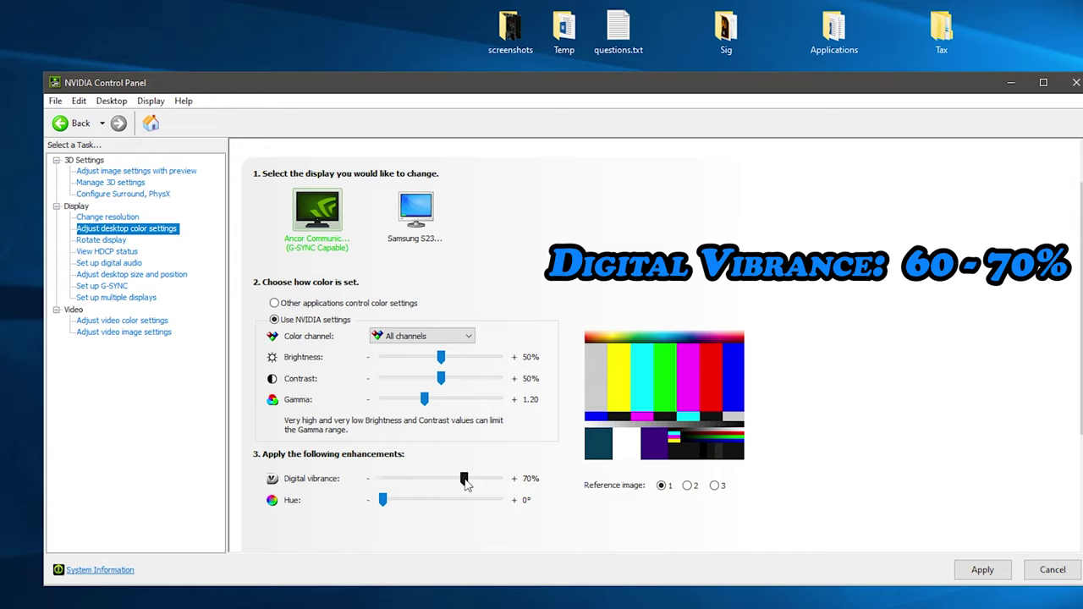
{"action": "mouse_move", "coordinate": [467, 484]}
{"action": "left_mouse_down"}
{"action": "mouse_move", "coordinate": [453, 482]}
{"action": "mouse_move", "coordinate": [465, 484]}
{"action": "left_mouse_up"}
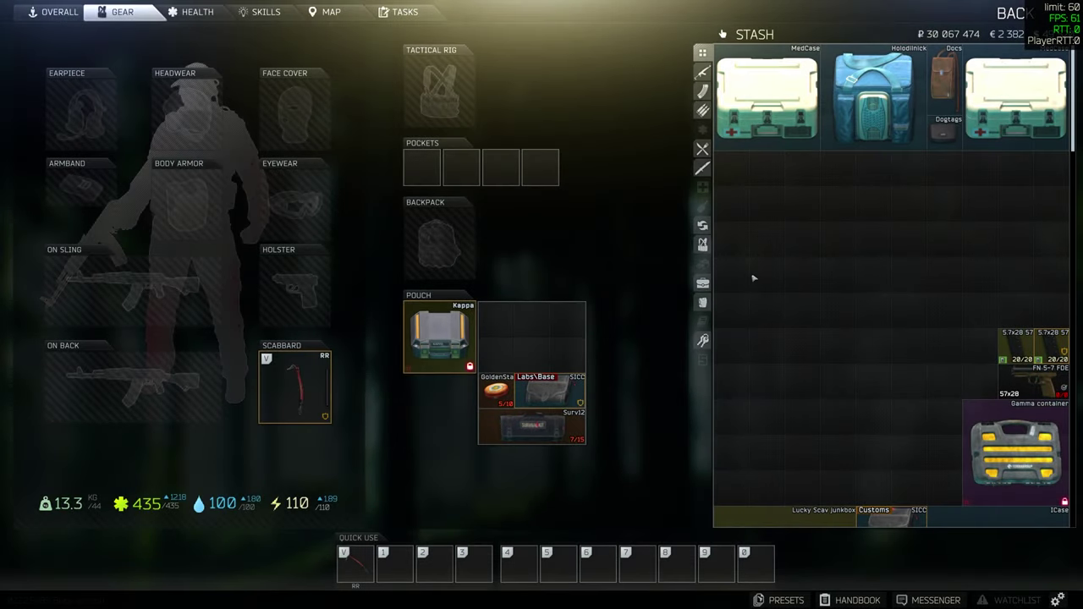
- Switch to Escape From Tarkov and examine the Color, Details and Sharpen filters in the NVIDIA Game filter overlay
{"action": "key", "text": "alt+F3"}
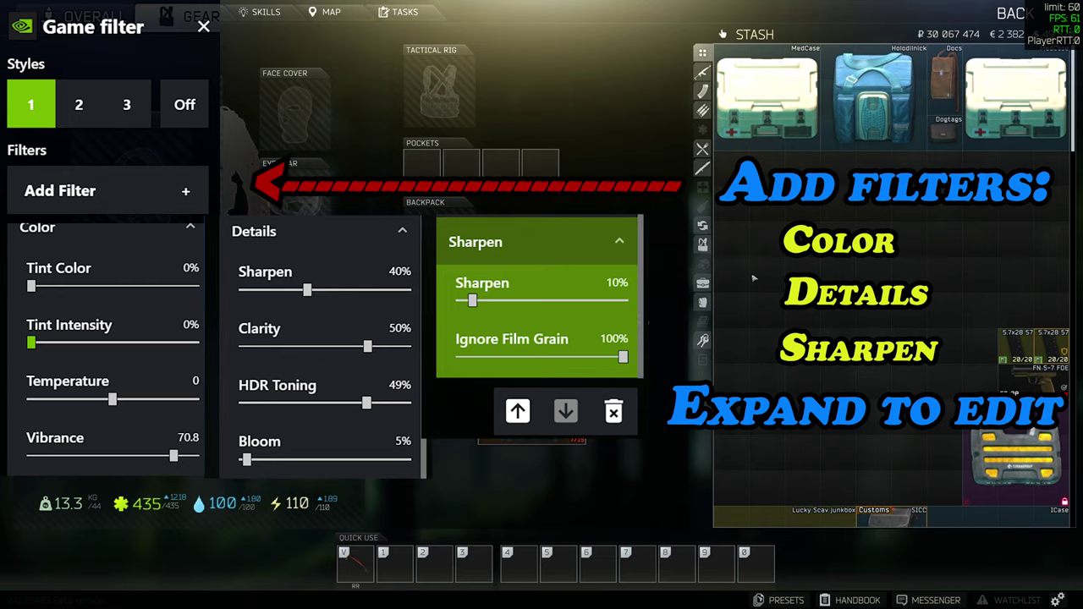
{"action": "key", "text": "alt+f3"}
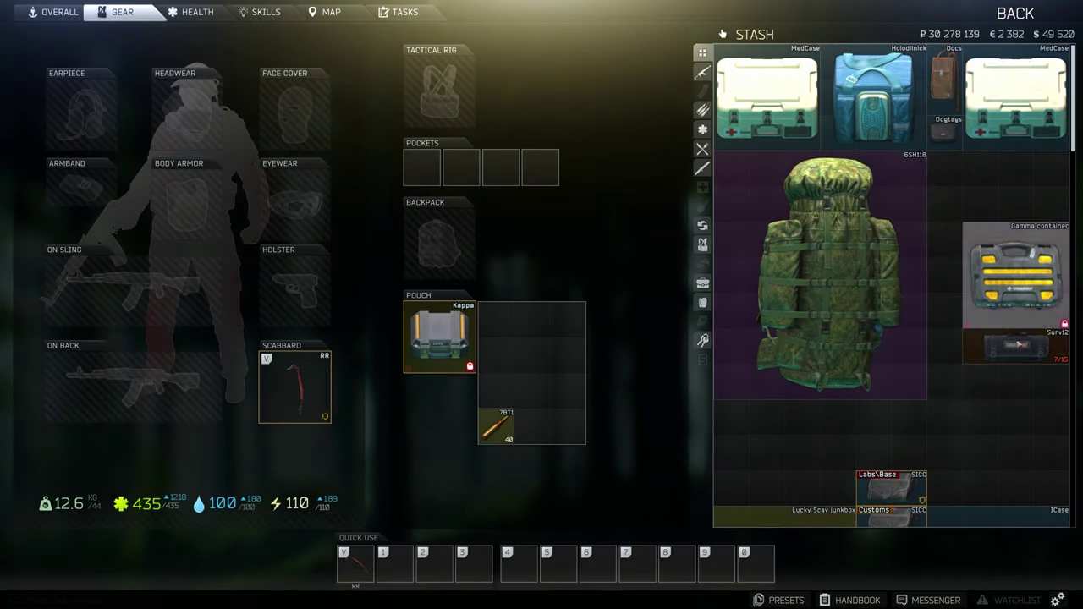
- Open the game's settings, check the Game options and bring up the Graphics options
{"action": "left_click", "coordinate": [1058, 600]}
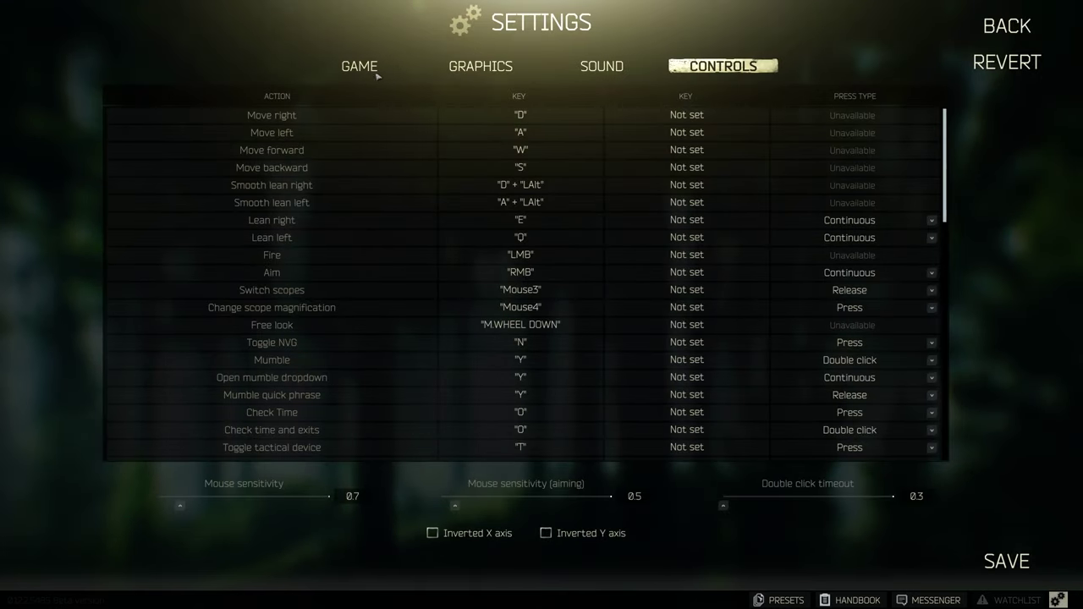
{"action": "left_click", "coordinate": [366, 71]}
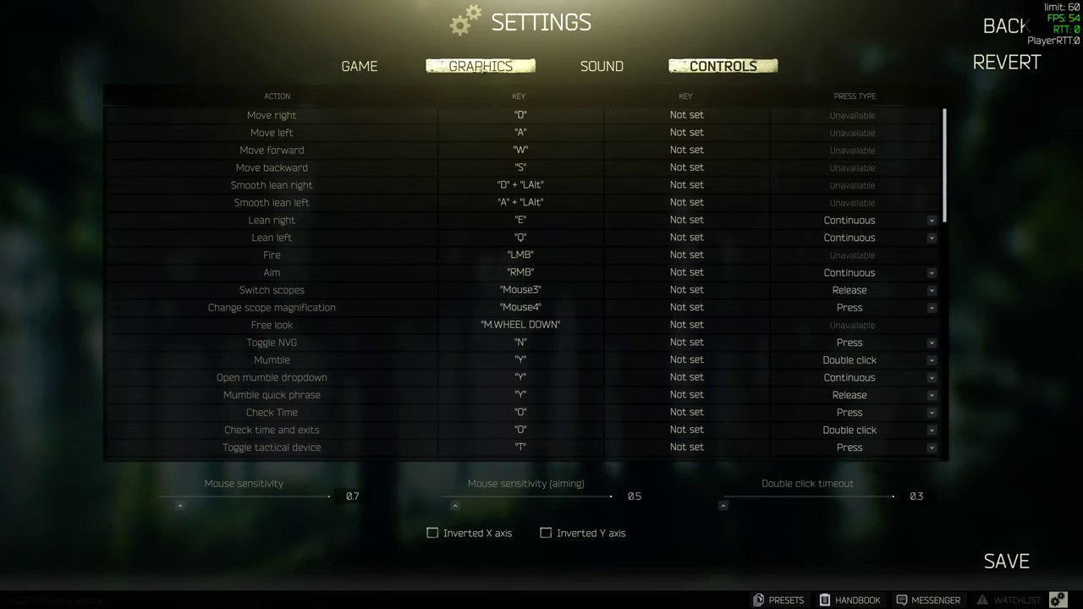
{"action": "left_click", "coordinate": [496, 75]}
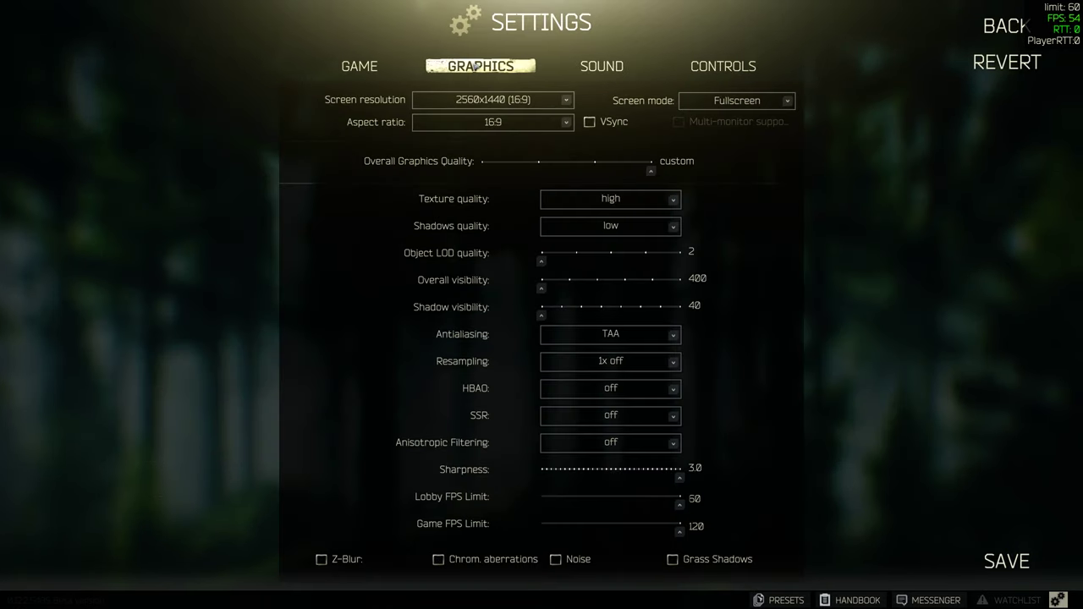
- Examine the available texture quality and shadows quality options, leaving texture at high and shadows at low
{"action": "left_click", "coordinate": [634, 205]}
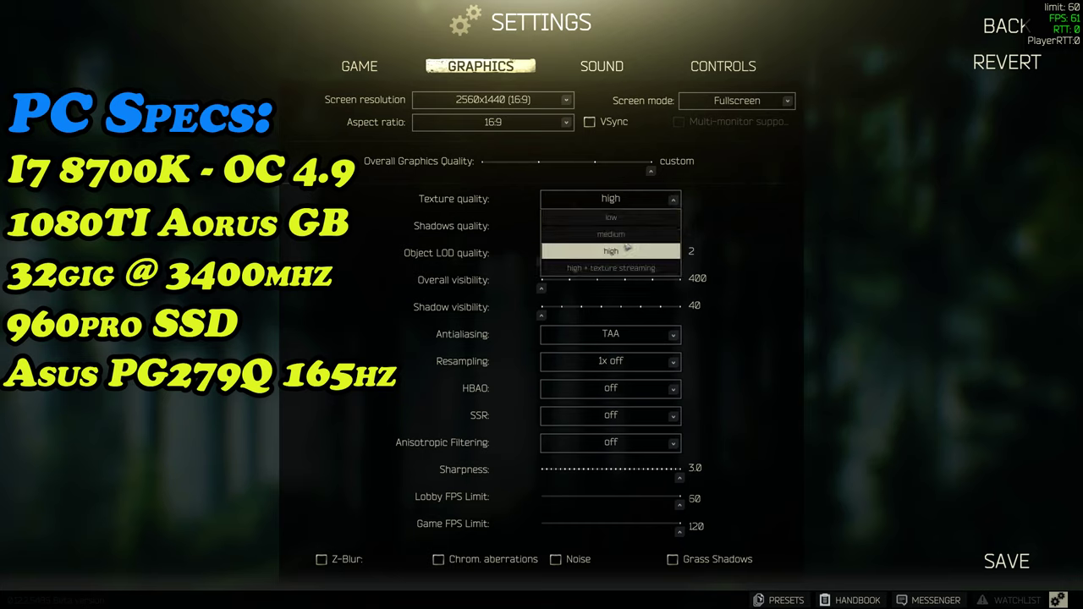
{"action": "left_click", "coordinate": [719, 201]}
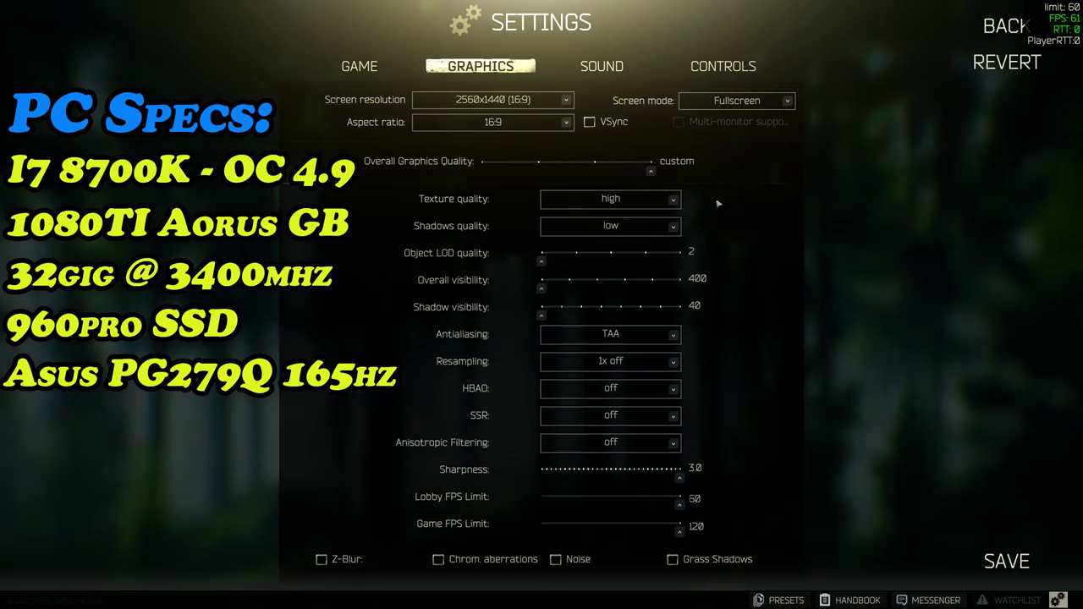
{"action": "left_click", "coordinate": [631, 203]}
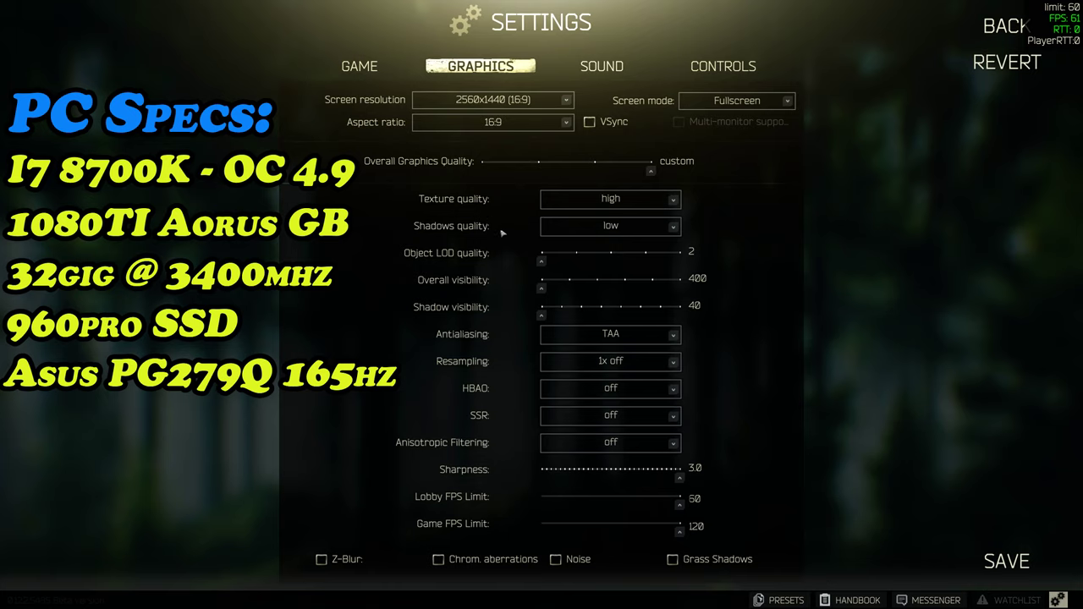
{"action": "left_click", "coordinate": [674, 227]}
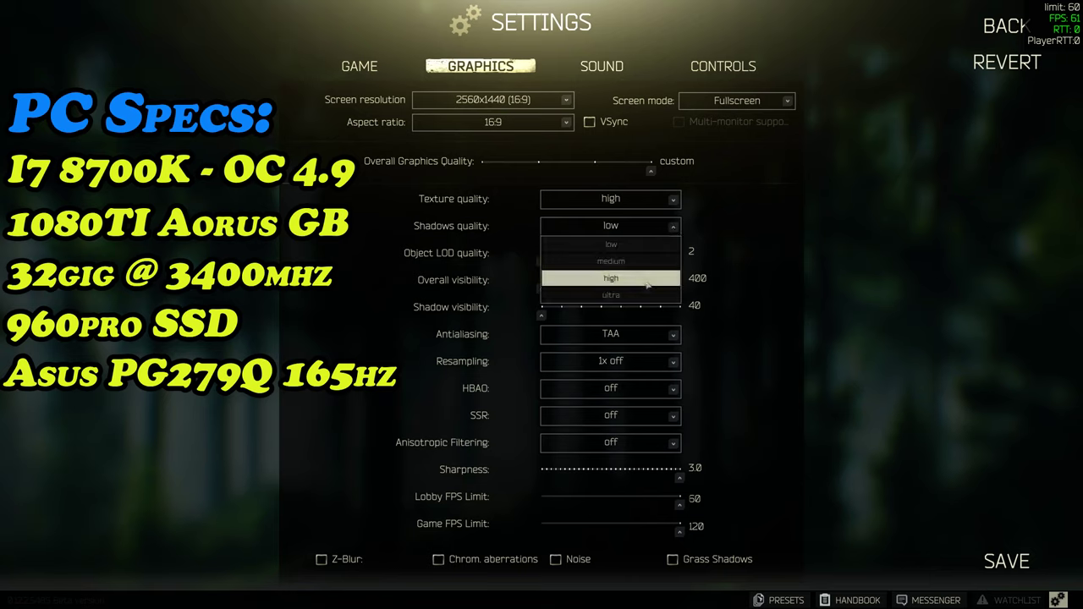
{"action": "left_click", "coordinate": [728, 230]}
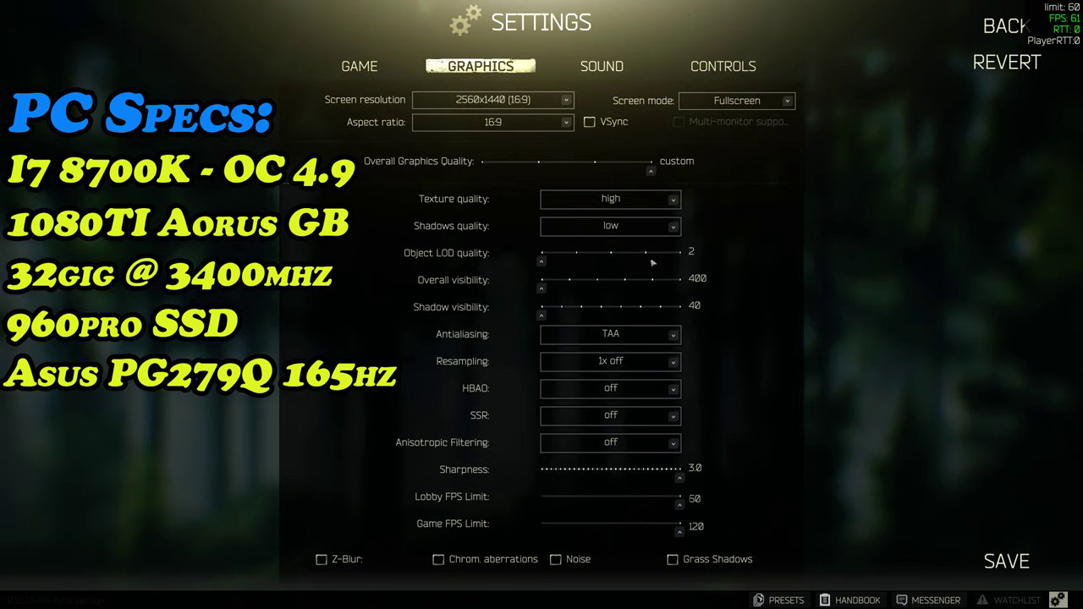
- Try a higher Object LOD quality and return it to 2
{"action": "mouse_move", "coordinate": [548, 261]}
{"action": "left_mouse_down"}
{"action": "mouse_move", "coordinate": [705, 253]}
{"action": "mouse_move", "coordinate": [547, 264]}
{"action": "left_mouse_up"}
{"action": "left_click_drag", "start_coordinate": [543, 264], "coordinate": [577, 263]}
{"action": "left_click_drag", "start_coordinate": [574, 263], "coordinate": [518, 264]}
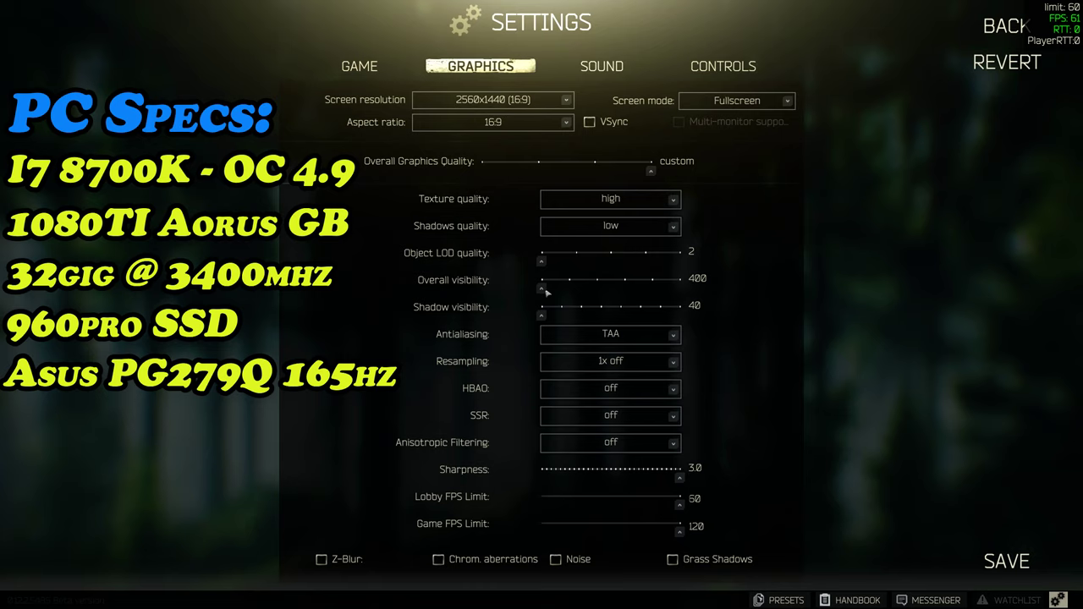
- Try higher overall visibility and shadow visibility distances and return them to 400 and 40
{"action": "left_click_drag", "start_coordinate": [546, 291], "coordinate": [573, 289]}
{"action": "left_click_drag", "start_coordinate": [570, 289], "coordinate": [533, 292]}
{"action": "left_click_drag", "start_coordinate": [542, 316], "coordinate": [637, 317]}
{"action": "left_click_drag", "start_coordinate": [638, 316], "coordinate": [534, 320]}
- Examine the available antialiasing modes, keeping TAA selected
{"action": "left_click", "coordinate": [659, 339]}
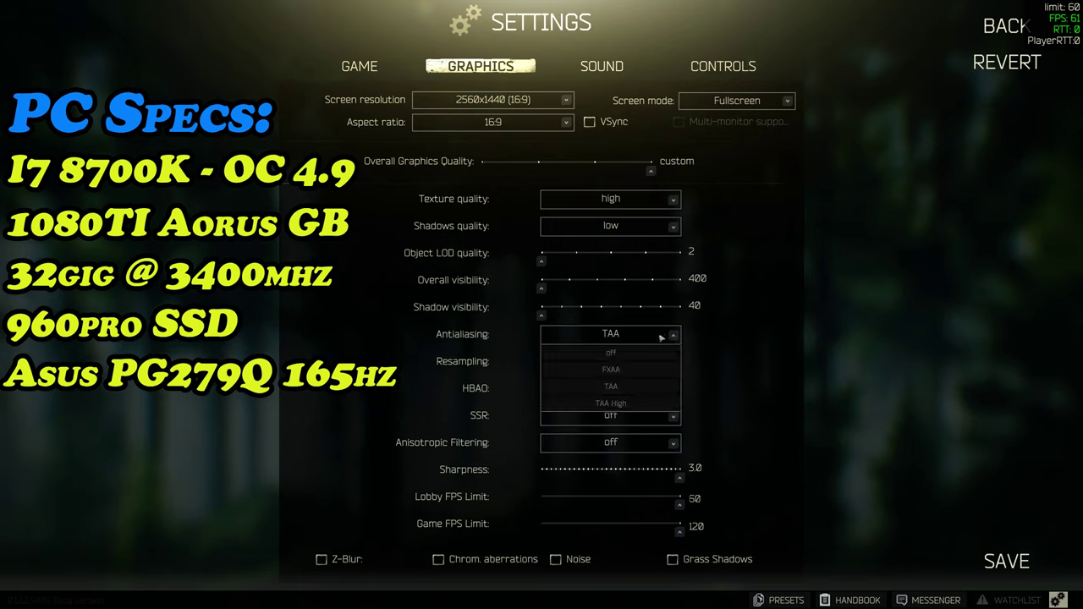
{"action": "left_click", "coordinate": [641, 388]}
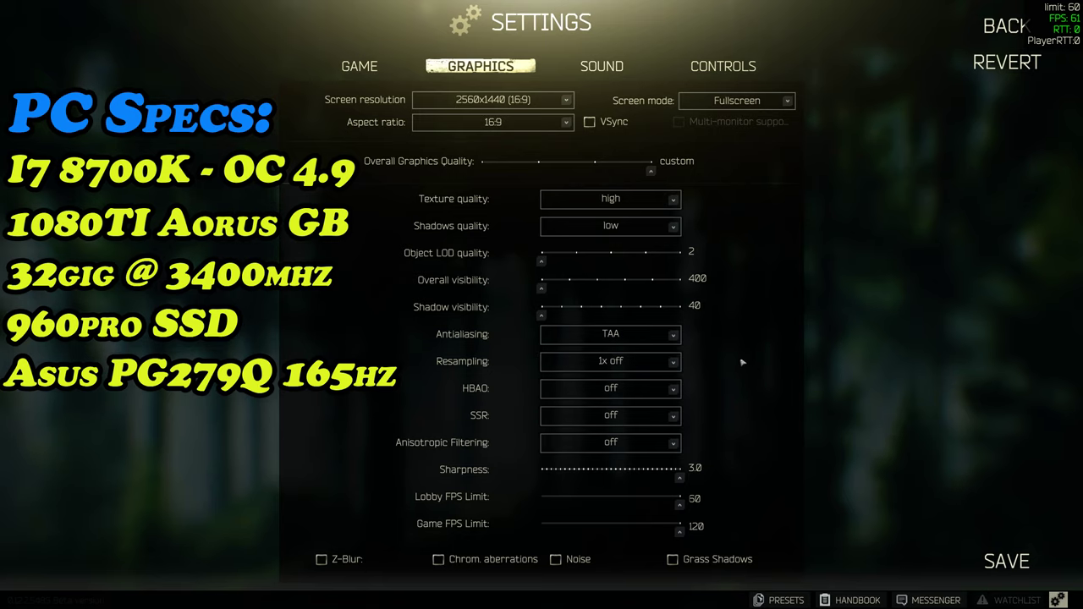
{"action": "left_click", "coordinate": [643, 336]}
{"action": "left_click", "coordinate": [618, 383]}
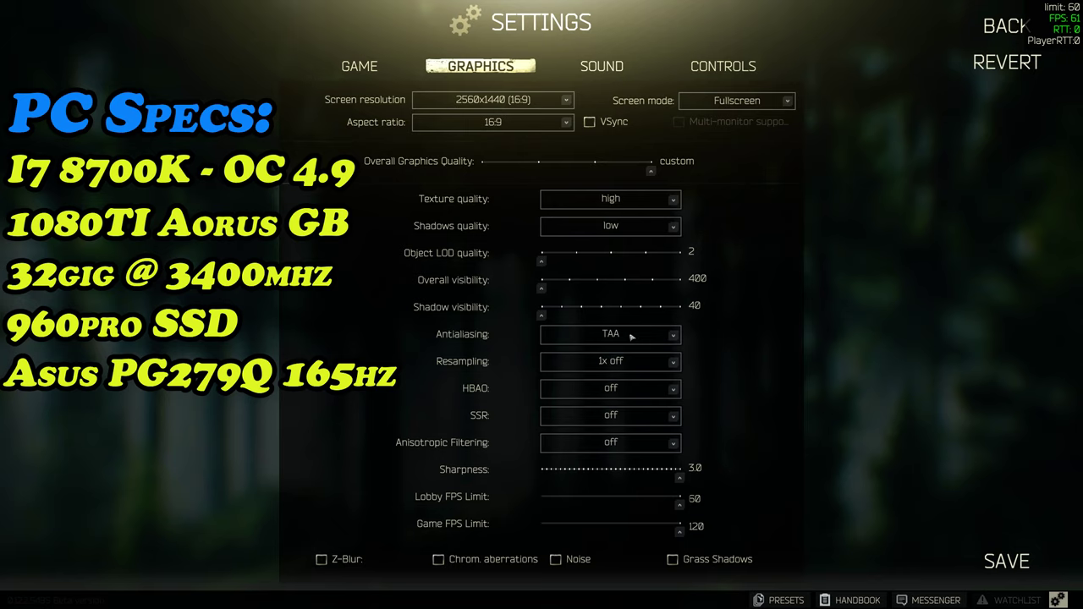
- Try FXAA antialiasing and switch the mode back to TAA
{"action": "left_click", "coordinate": [631, 336]}
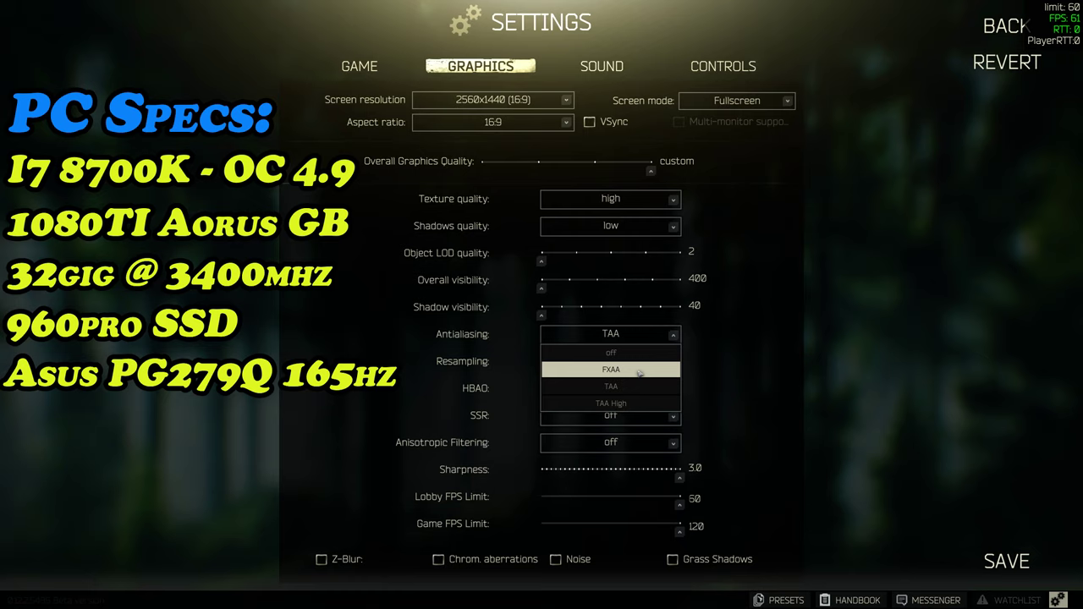
{"action": "left_click", "coordinate": [639, 373]}
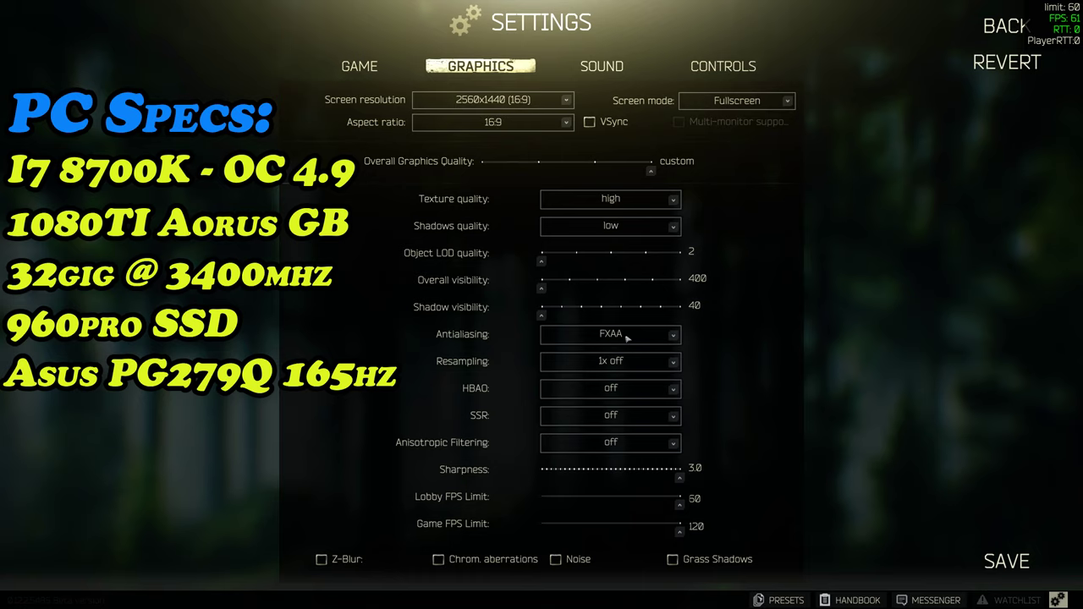
{"action": "left_click", "coordinate": [628, 336]}
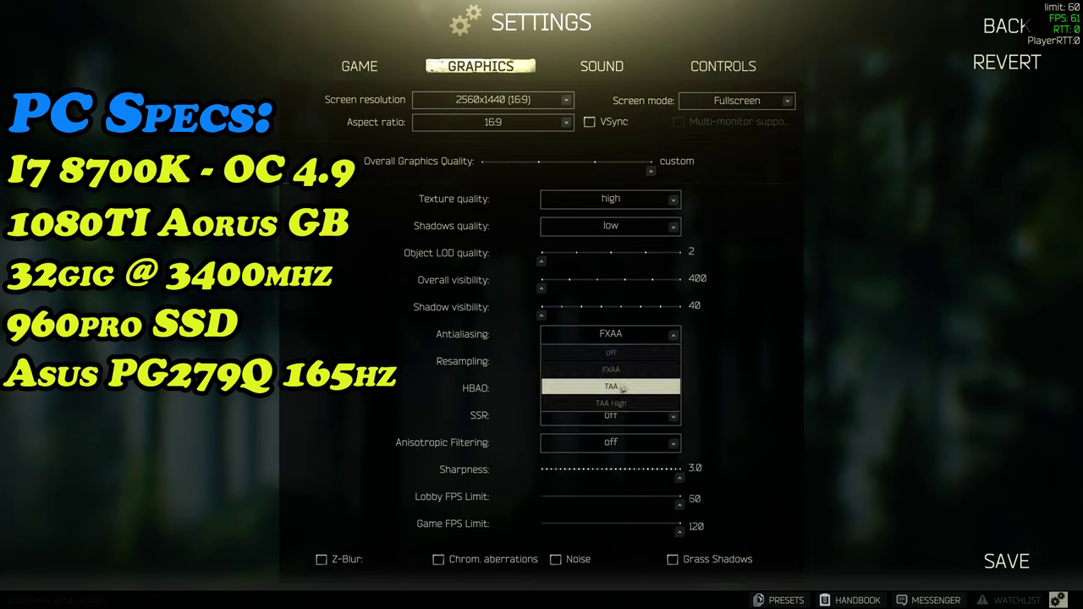
{"action": "left_click", "coordinate": [624, 387]}
{"action": "left_click", "coordinate": [631, 335]}
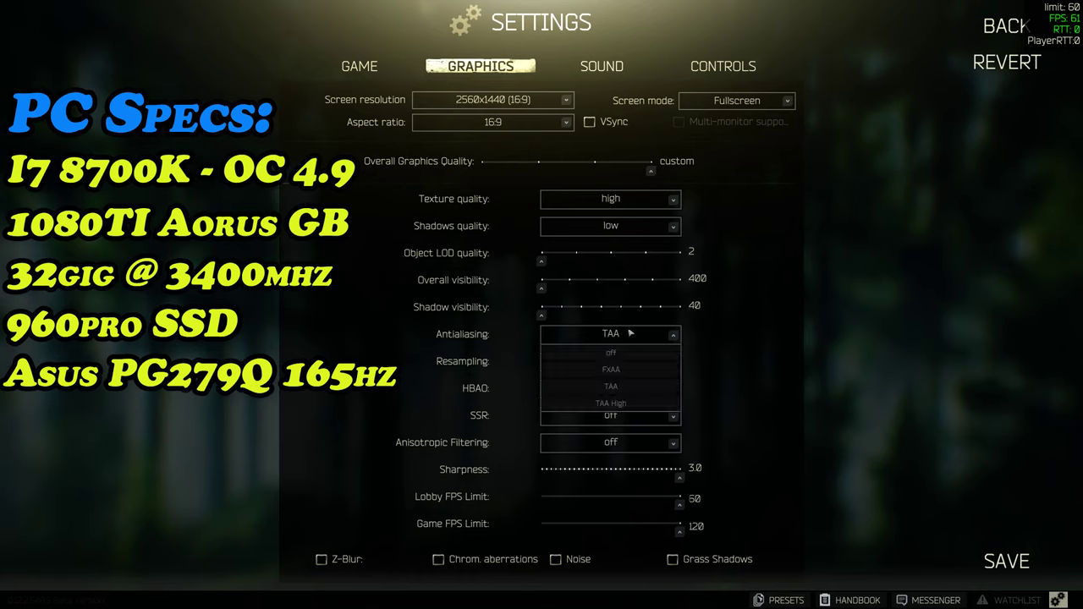
{"action": "left_click", "coordinate": [635, 386]}
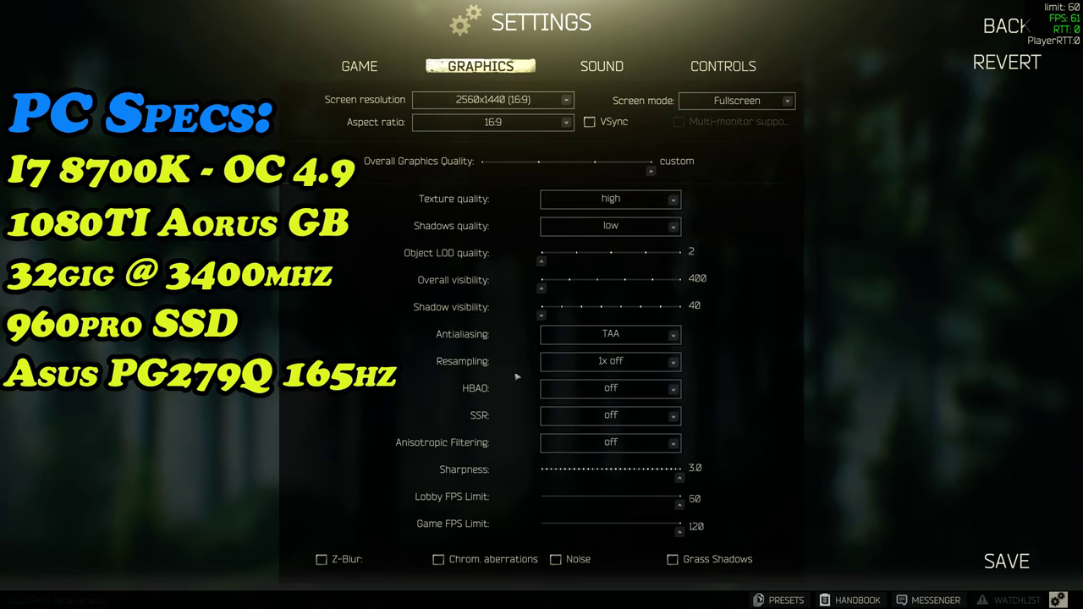
- Examine the available resampling and HBAO options, keeping resampling at 1x off and HBAO off
{"action": "left_click", "coordinate": [647, 368]}
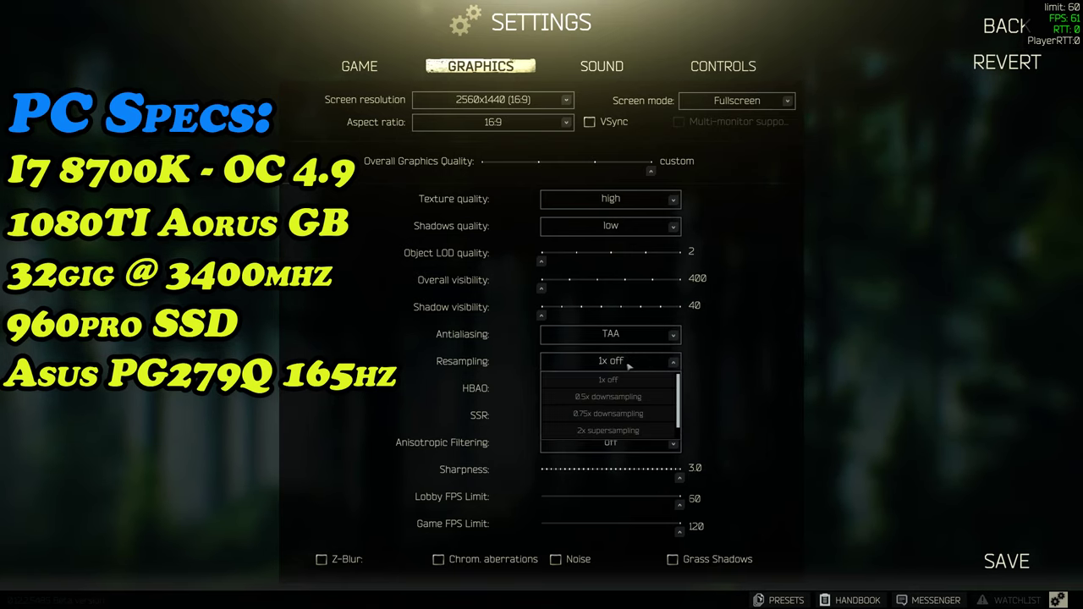
{"action": "left_click", "coordinate": [559, 374]}
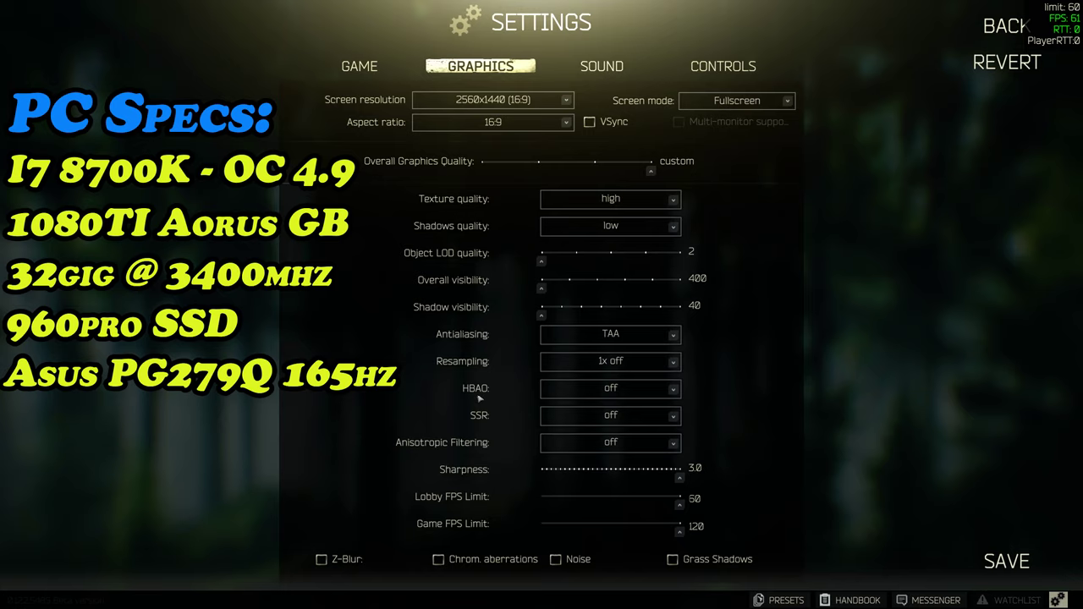
{"action": "left_click", "coordinate": [660, 388]}
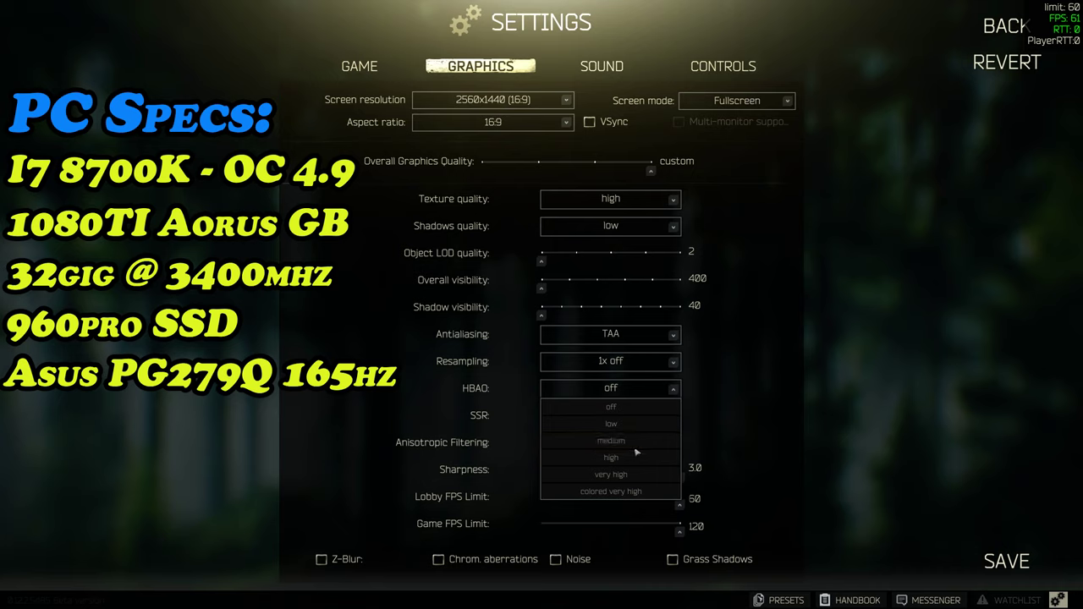
{"action": "left_click", "coordinate": [710, 390]}
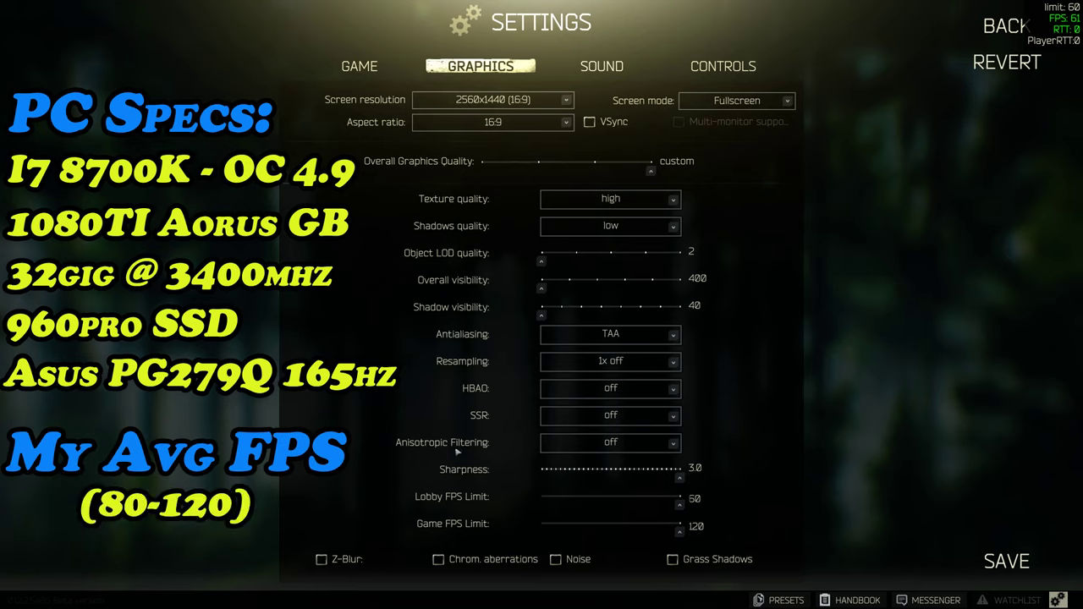
- Examine the anisotropic filtering options, keeping filtering off and sharpness at 3.0
{"action": "left_click", "coordinate": [623, 443]}
{"action": "left_click", "coordinate": [622, 462]}
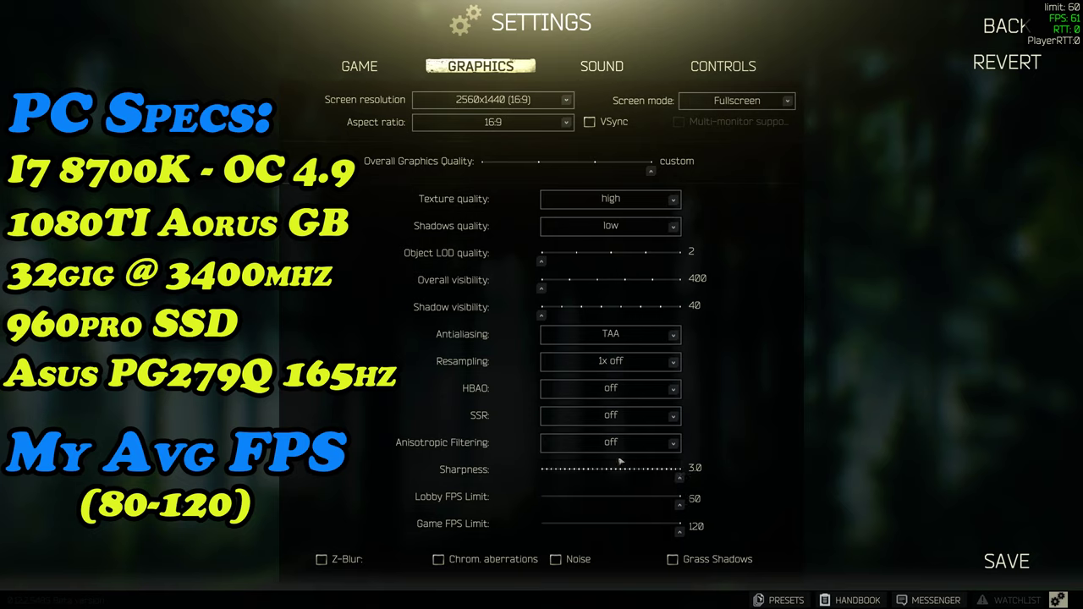
{"action": "left_click", "coordinate": [625, 441]}
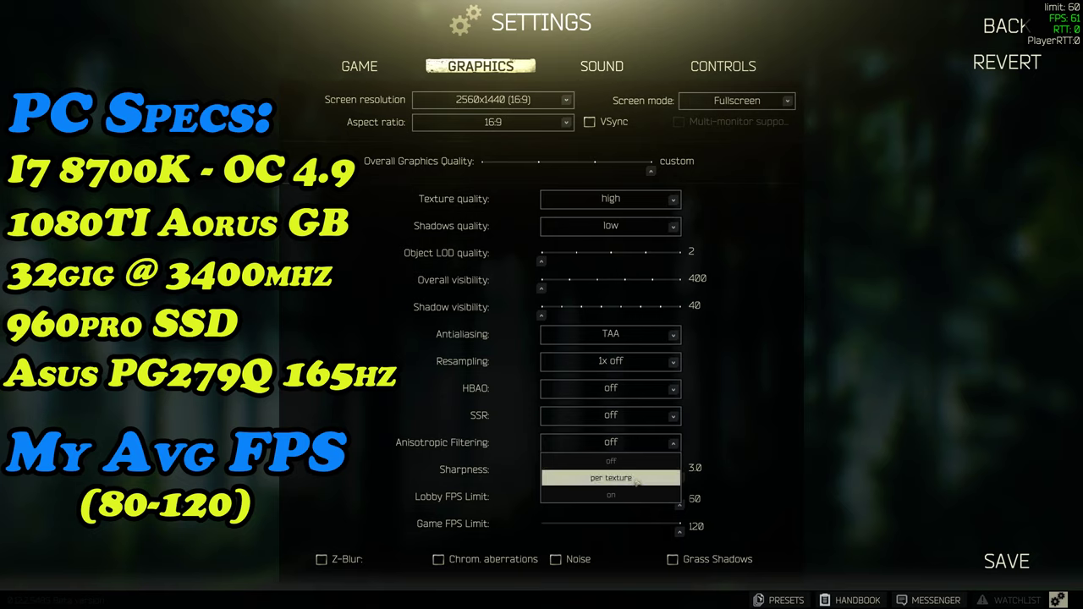
{"action": "left_click", "coordinate": [625, 461]}
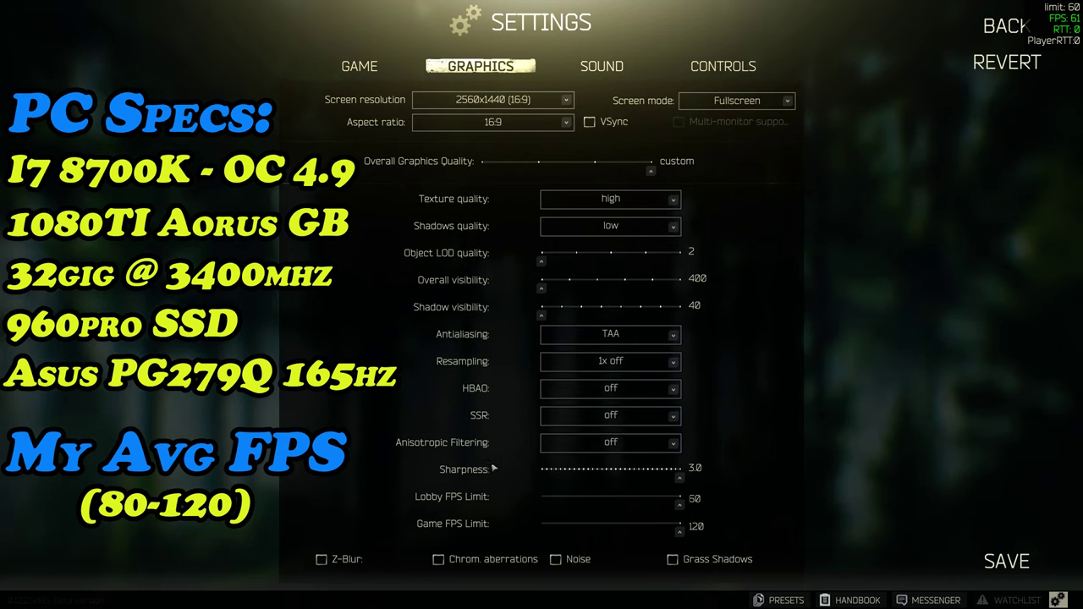
{"action": "left_click", "coordinate": [611, 445]}
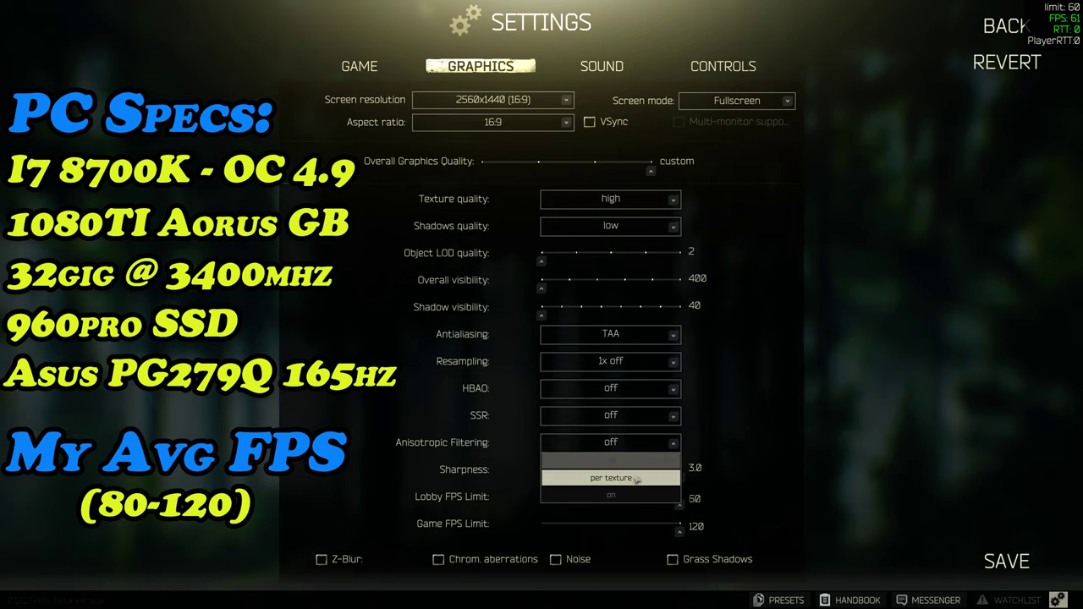
{"action": "left_click", "coordinate": [624, 445]}
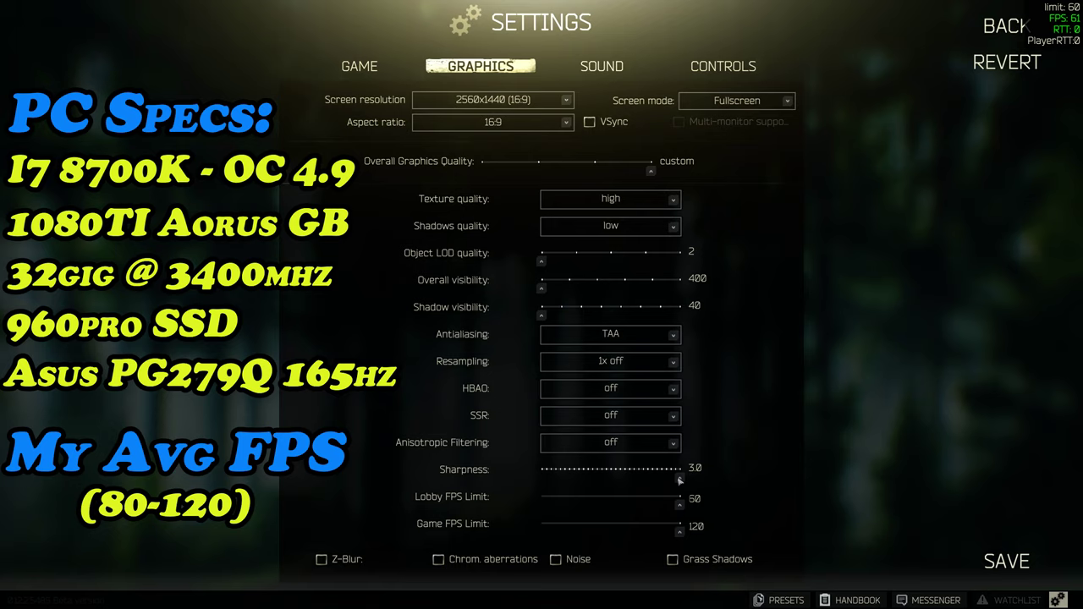
{"action": "left_click_drag", "start_coordinate": [680, 480], "coordinate": [785, 468]}
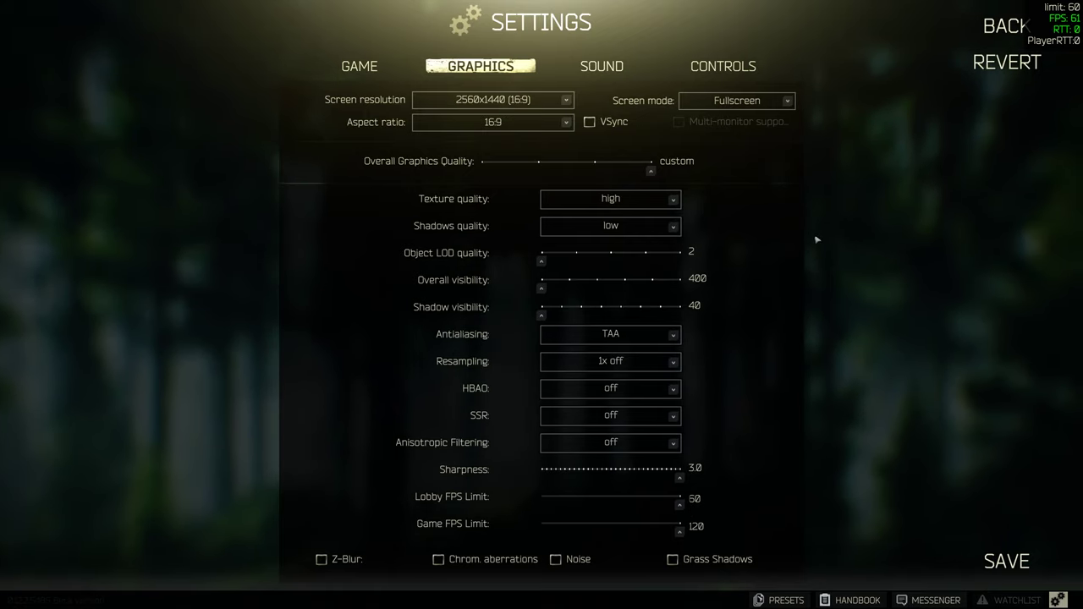
- Try enabling VSync, reopen the graphics settings and disable VSync again
{"action": "left_click", "coordinate": [589, 124]}
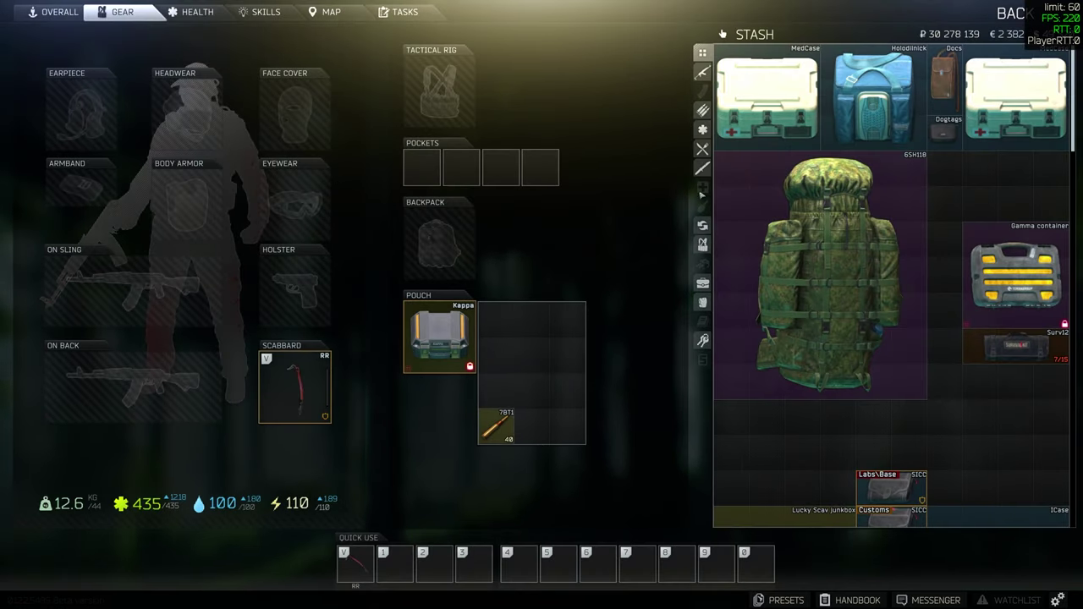
{"action": "left_click", "coordinate": [1057, 600]}
{"action": "left_click", "coordinate": [480, 66]}
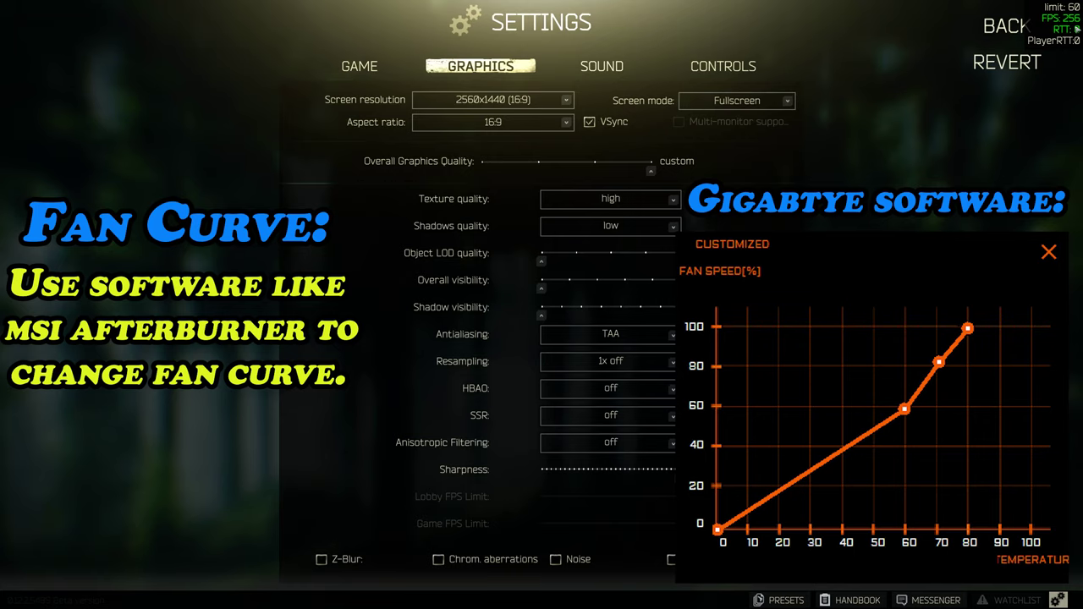
{"action": "left_click", "coordinate": [590, 122]}
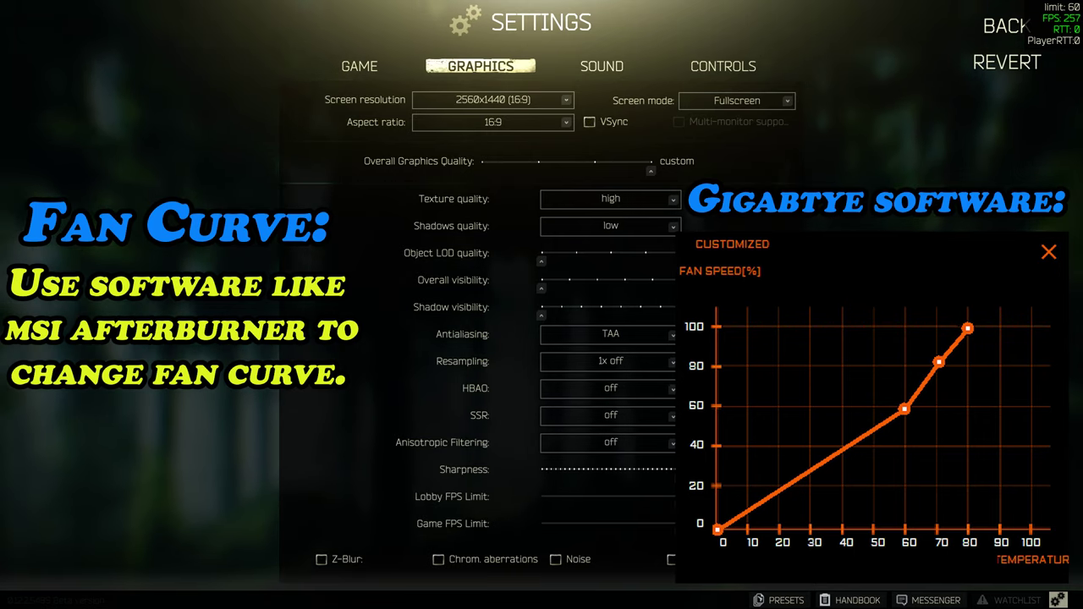